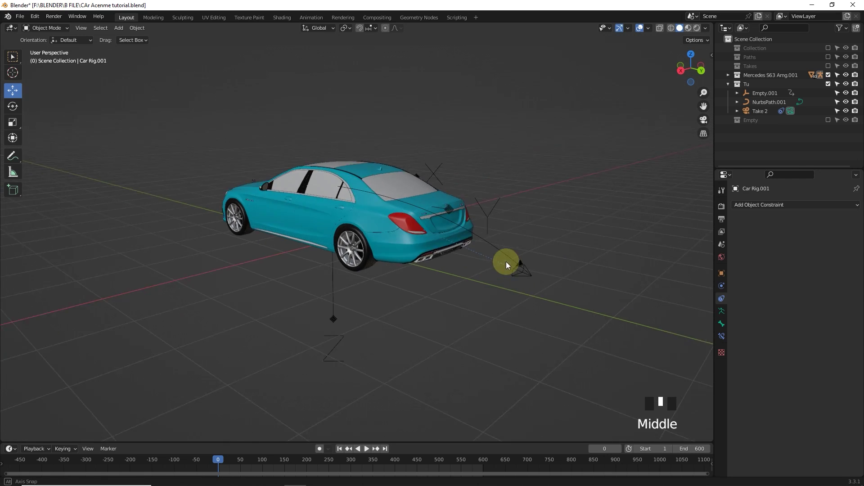
Step: View through the Take 2 camera and disable its Copy Rotation constraint
middle_drag(546, 268, 491, 260)
click(485, 263)
key(ctrl+KP_0)
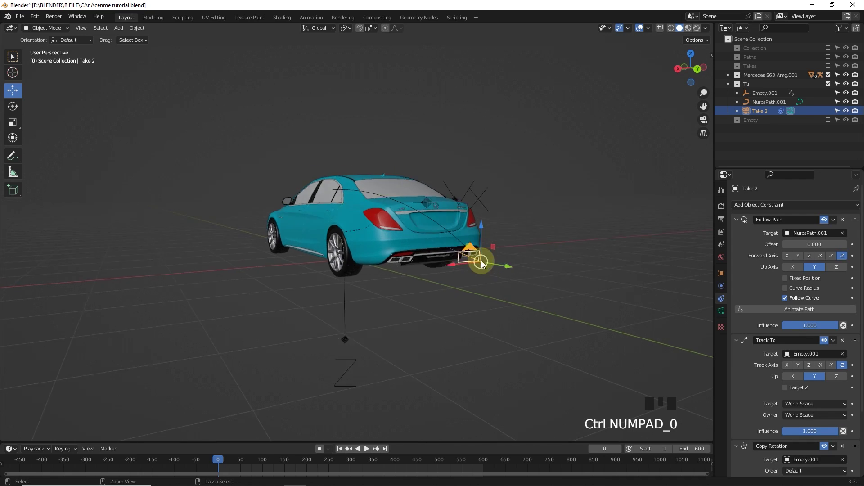
scroll(825, 389, down, 4)
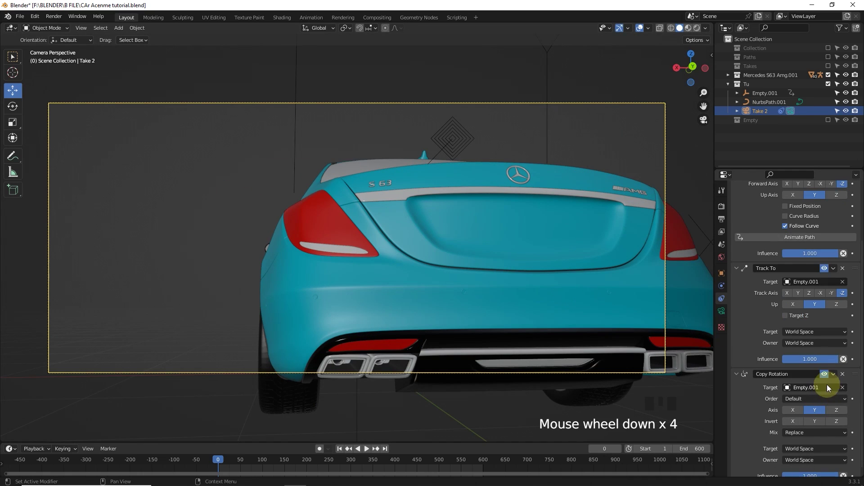
click(824, 374)
Step: Scrub to frame 266 to preview the shot, then leave camera view and orbit to the car's side
click(246, 460)
drag(245, 460, 233, 461)
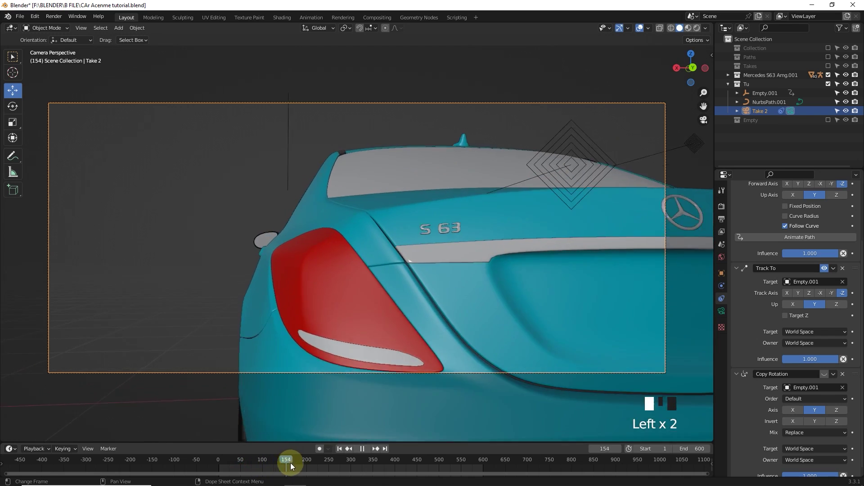
key(Right)
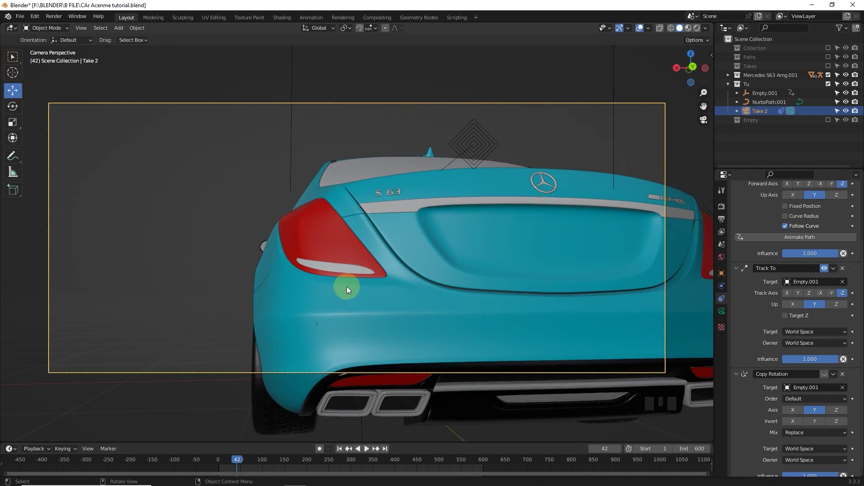
key(KP_0)
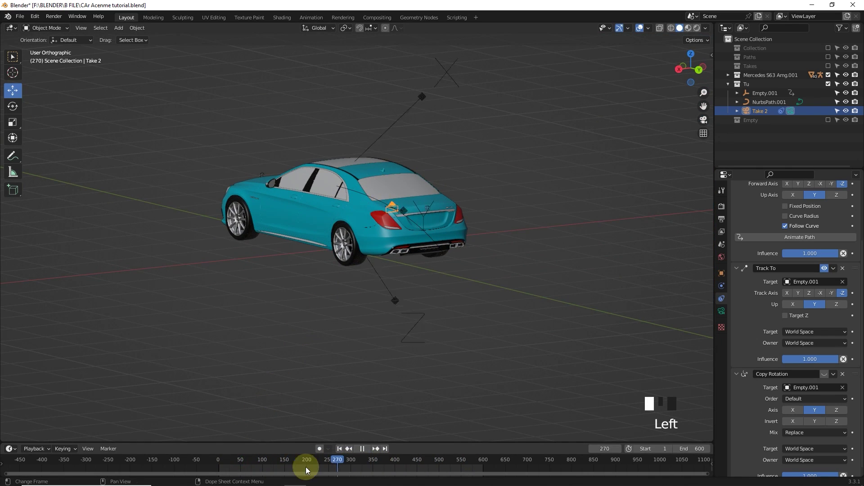
scroll(365, 152, up, 4)
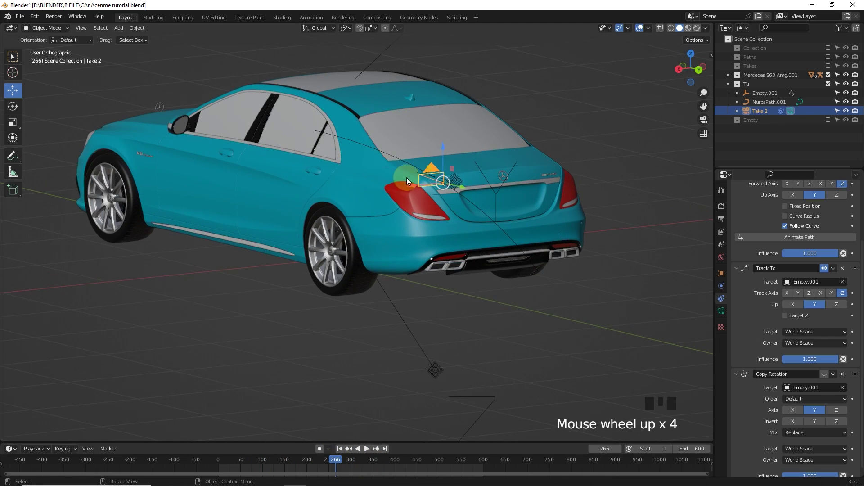
middle_drag(406, 177, 530, 264)
scroll(530, 263, down, 8)
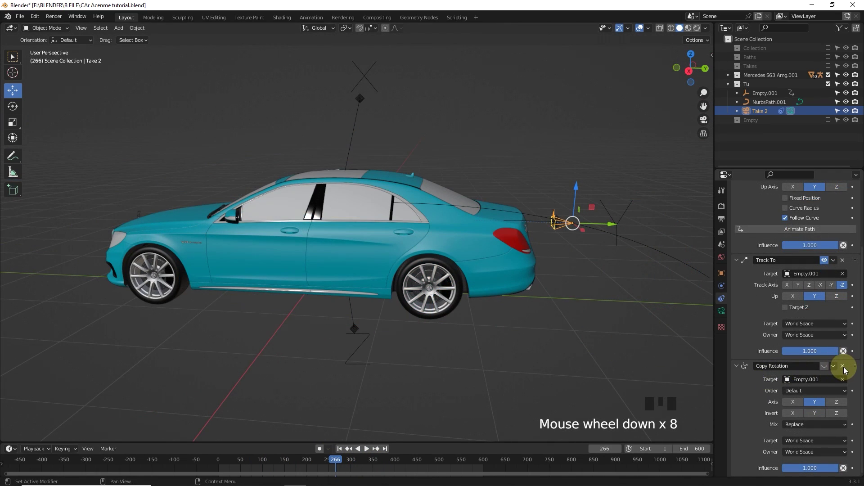
Step: Replace Take 2's old Copy Rotation constraint with a newly added Copy Rotation constraint
click(843, 368)
click(764, 207)
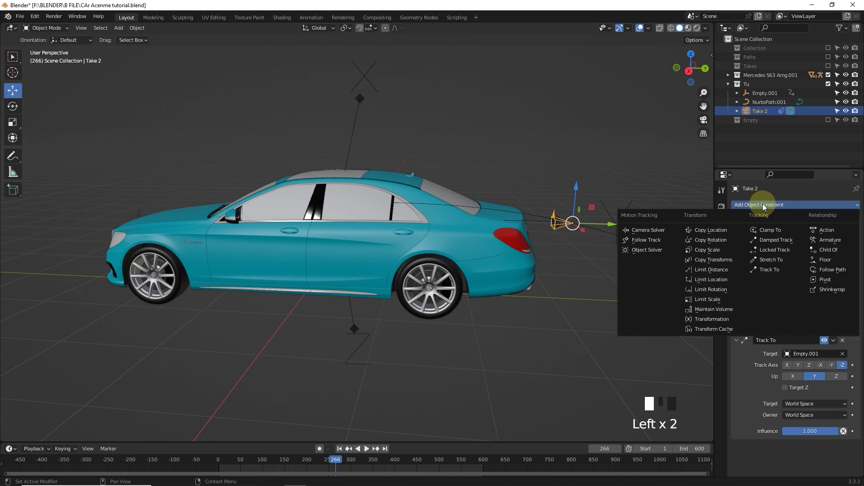
click(723, 243)
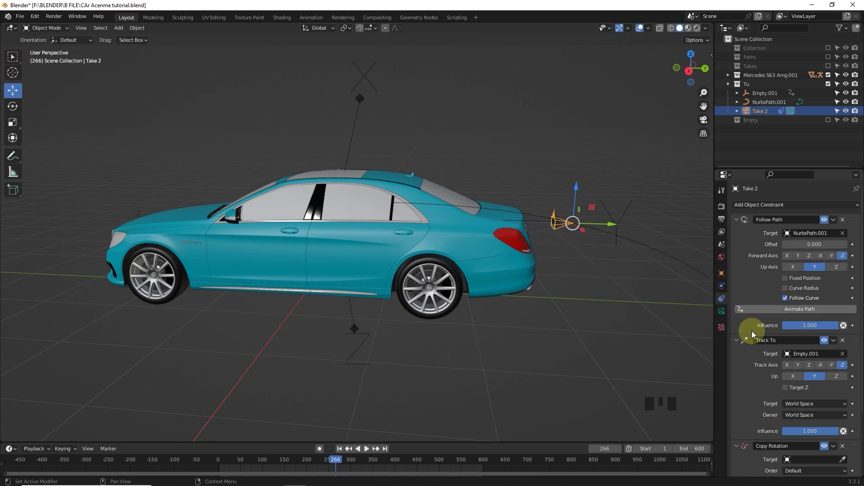
scroll(753, 344, down, 6)
scroll(753, 344, down, 2)
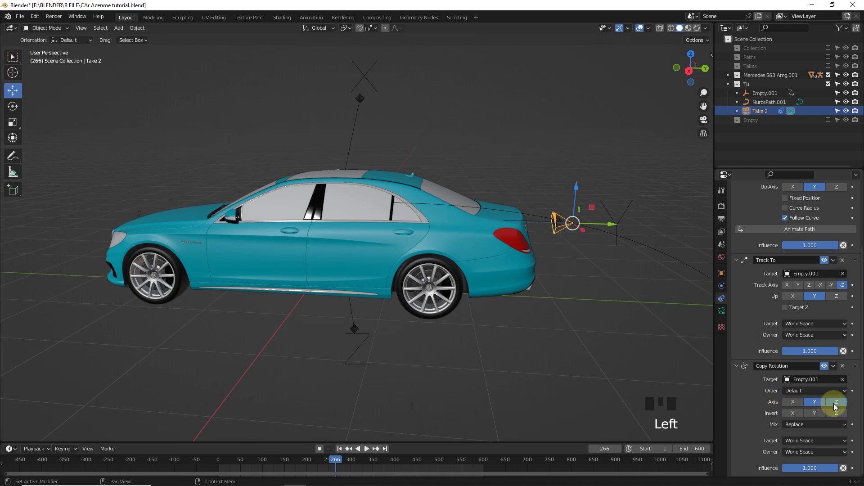
Step: Return to frame 1, select Empty.001 and check its Y rotation values in Object properties
key(shift+Left)
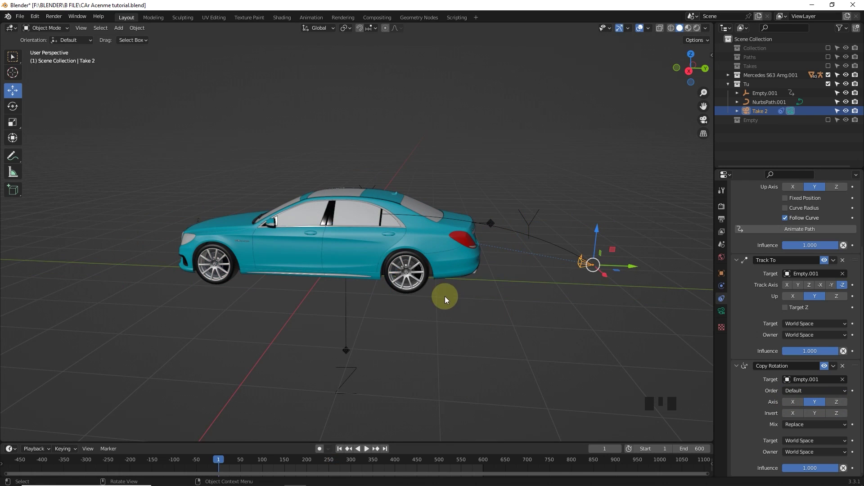
click(348, 335)
click(722, 274)
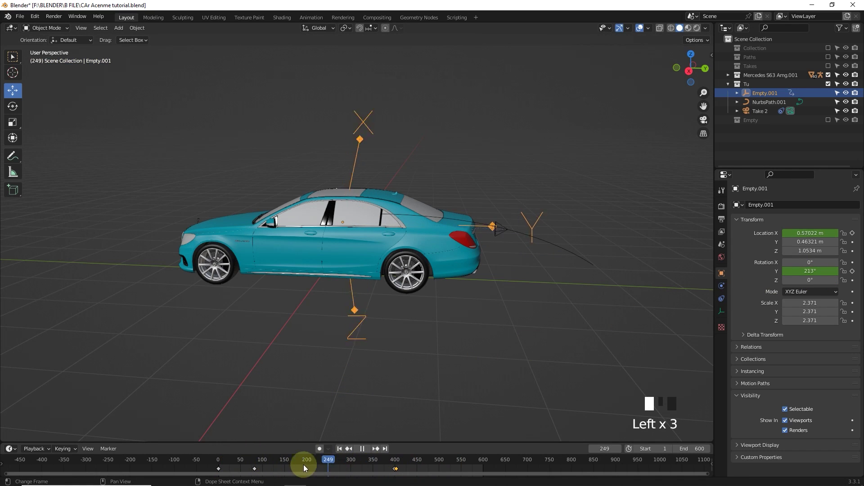
middle_drag(351, 419, 398, 329)
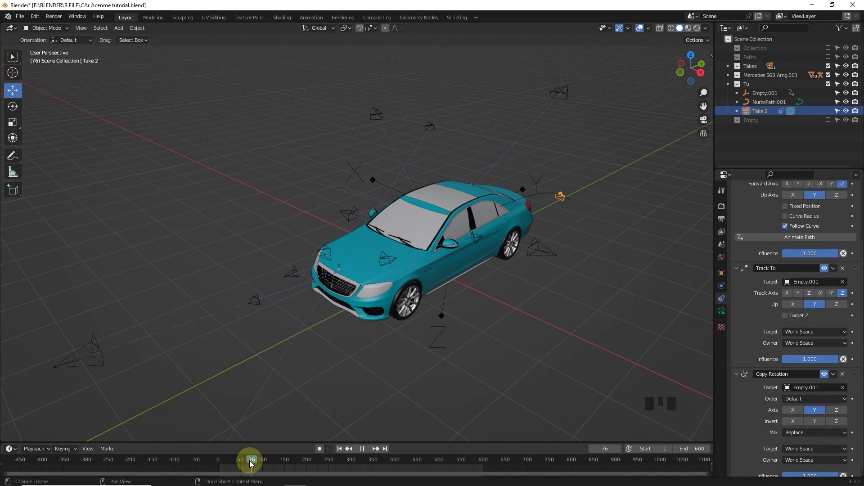
Step: Bring up the Render and then Output properties to reach the 1920 × 840 resolution fields
click(721, 207)
click(722, 219)
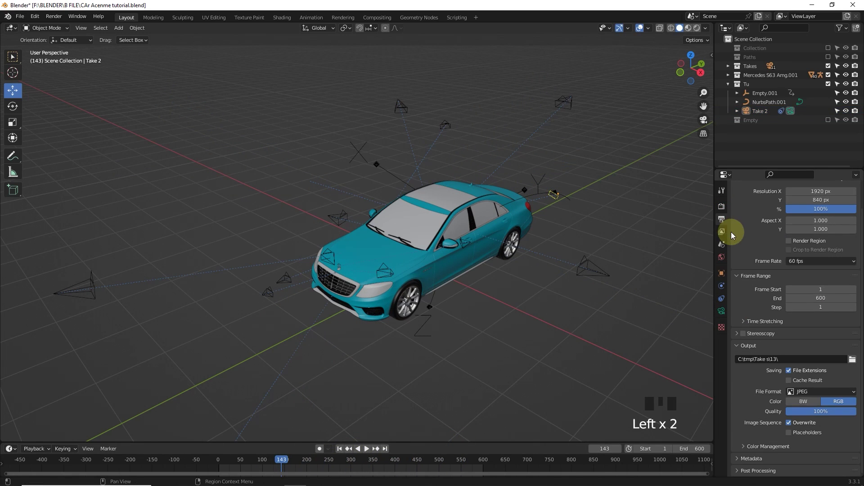
scroll(750, 257, up, 3)
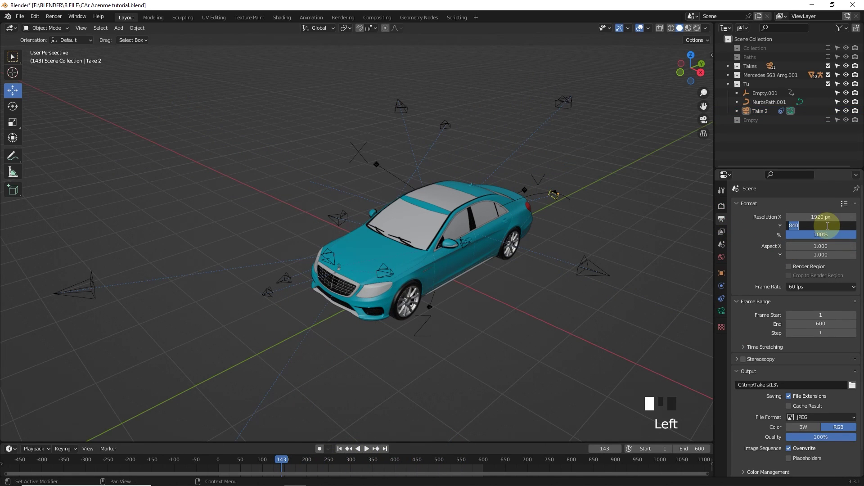